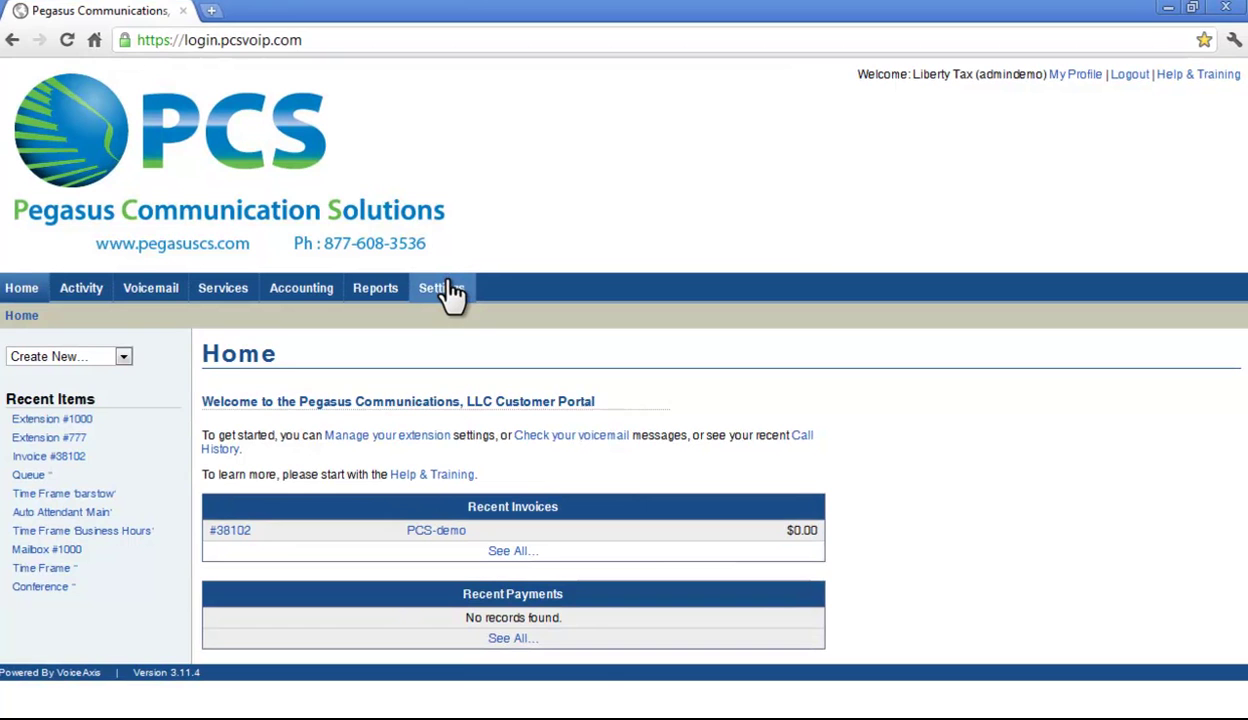
# Open the User List from Settings, showing the four existing portal users
pyautogui.click(451, 291)
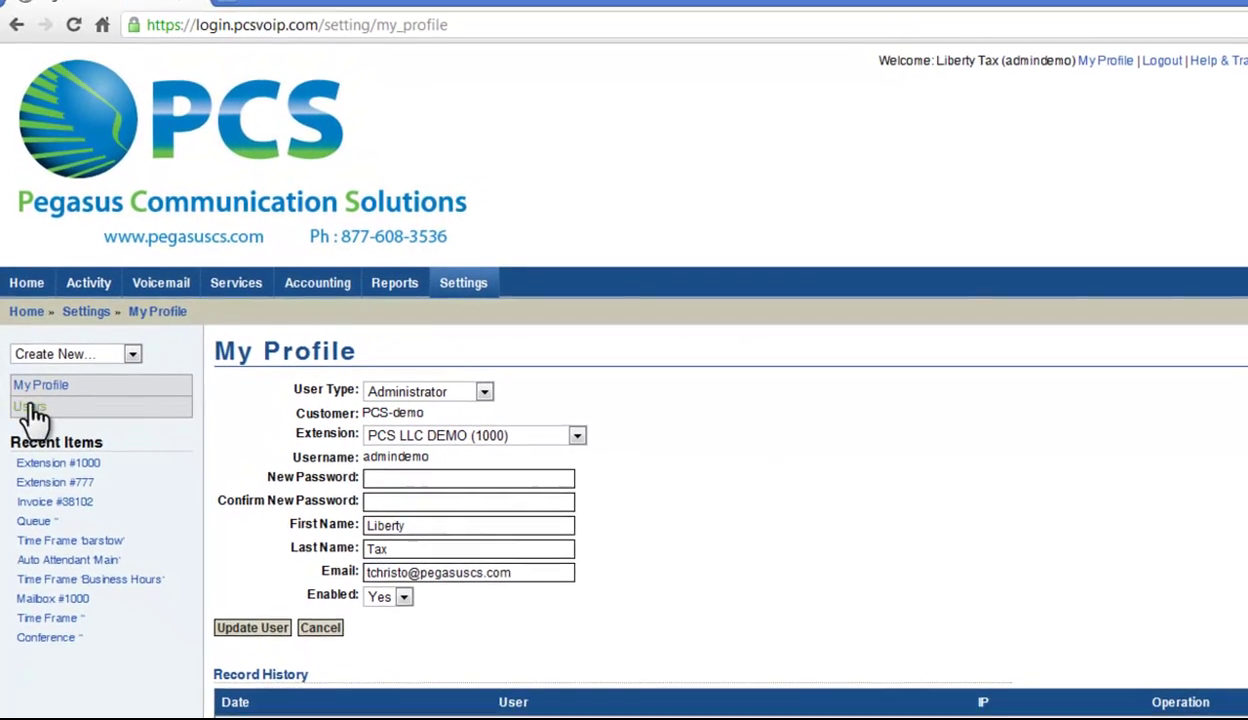
pyautogui.click(24, 408)
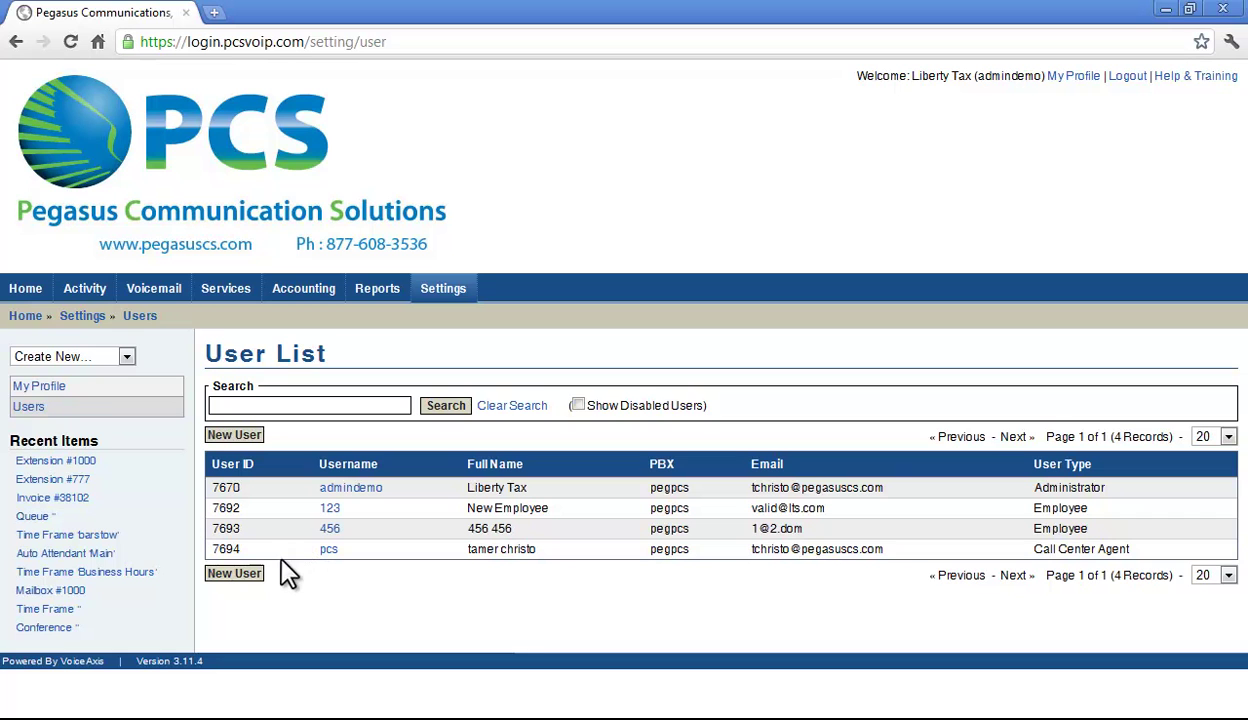
# Start a new Employee user assigned to extension PCS DEMO (1005)
pyautogui.click(218, 576)
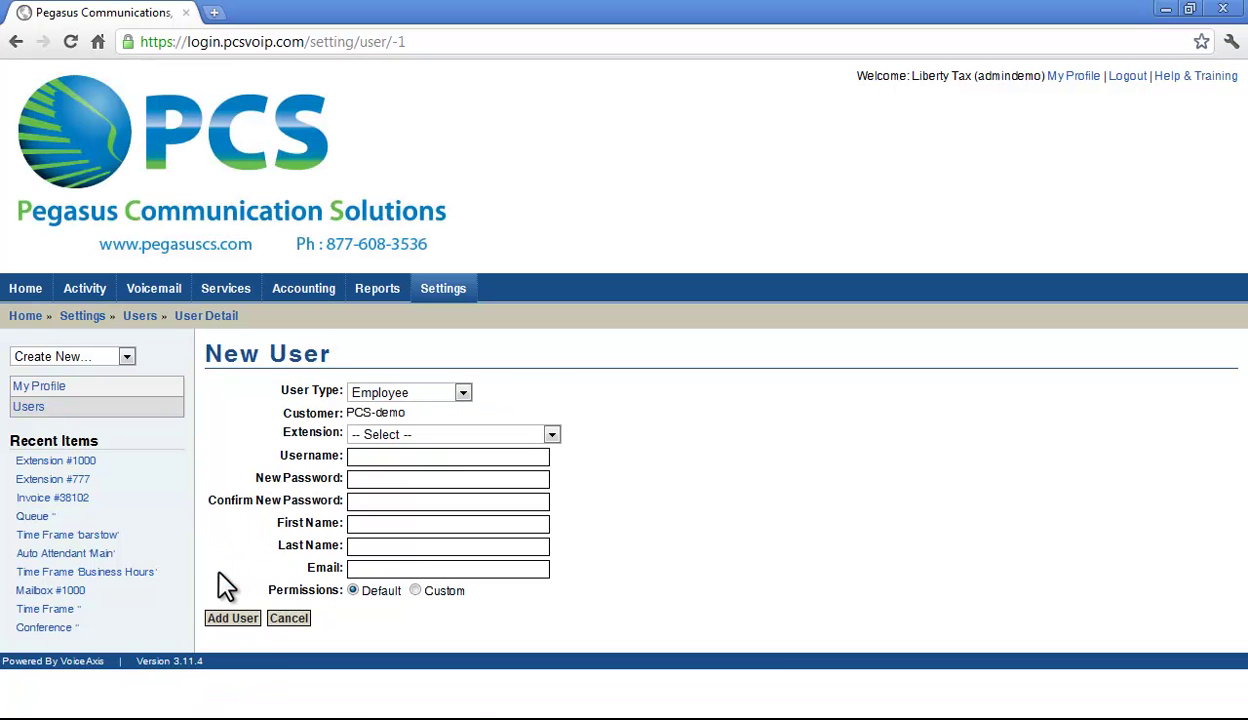
pyautogui.click(463, 393)
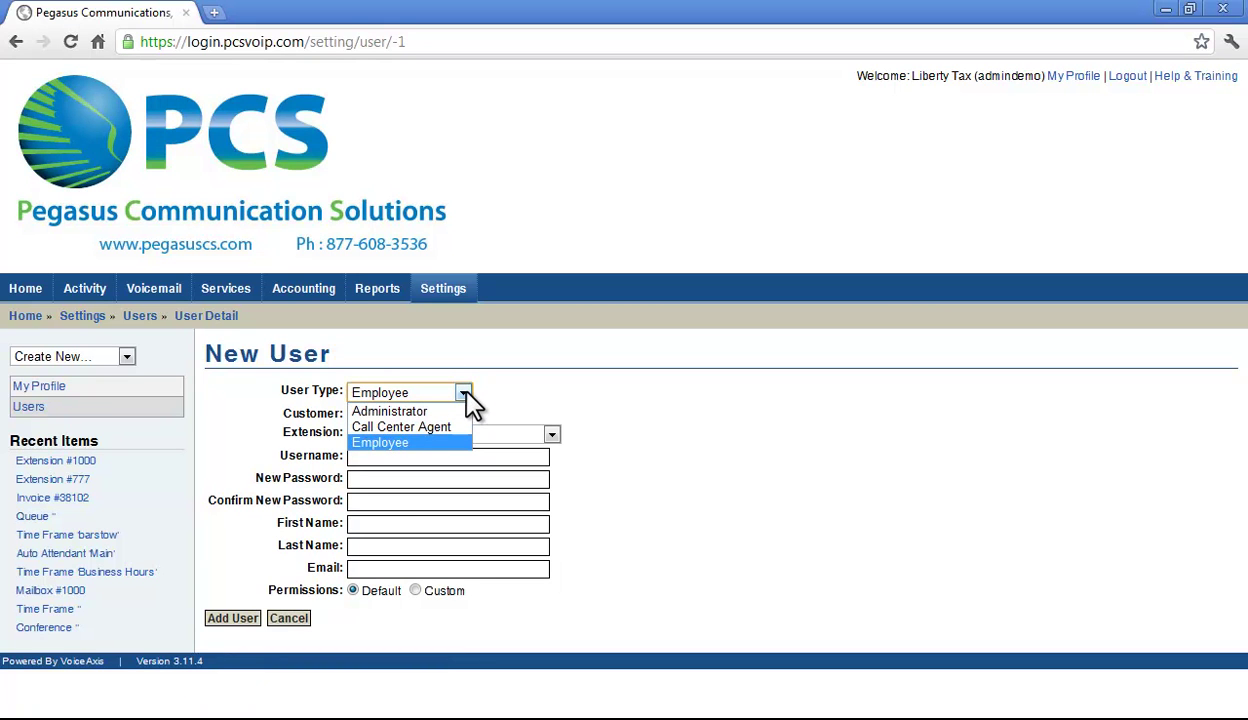
pyautogui.click(468, 400)
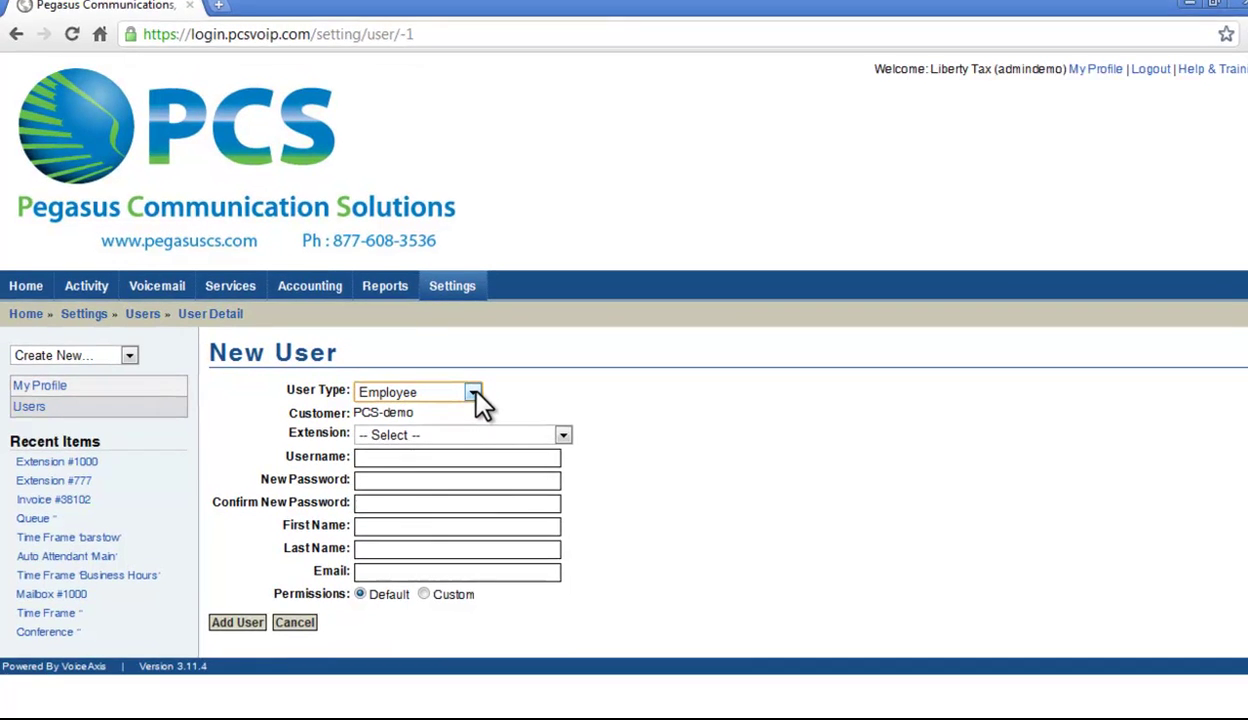
pyautogui.click(643, 440)
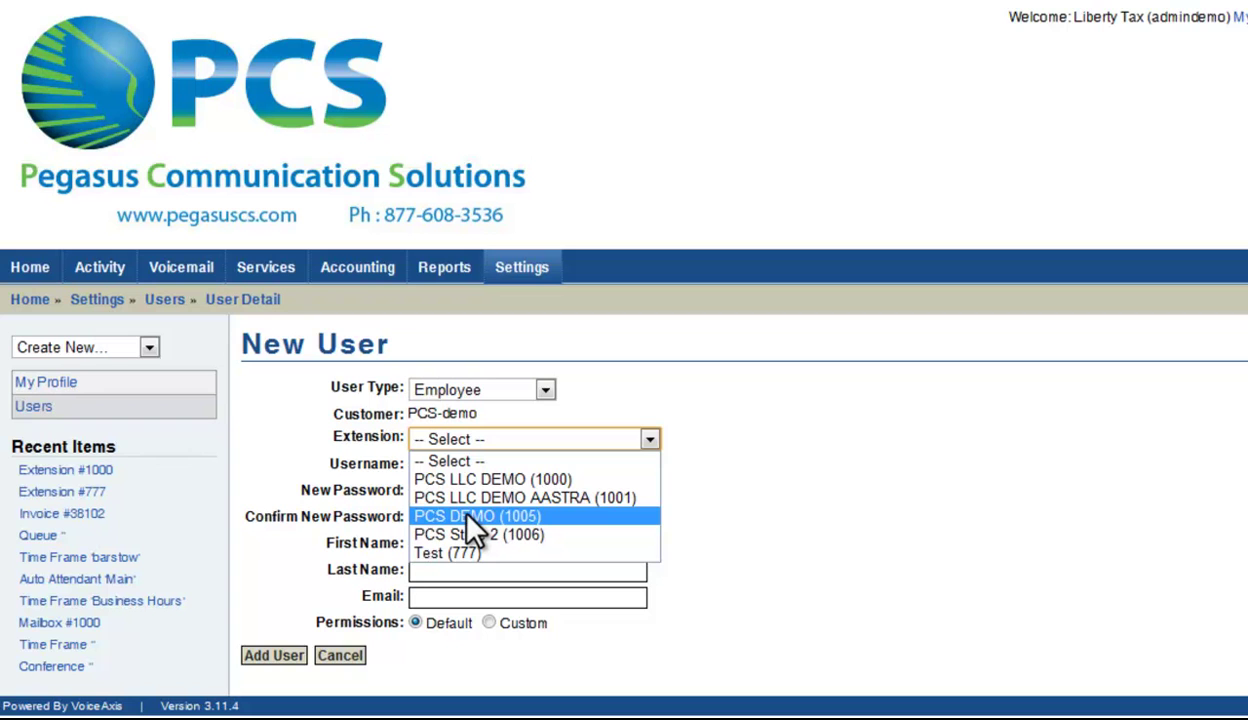
pyautogui.click(472, 516)
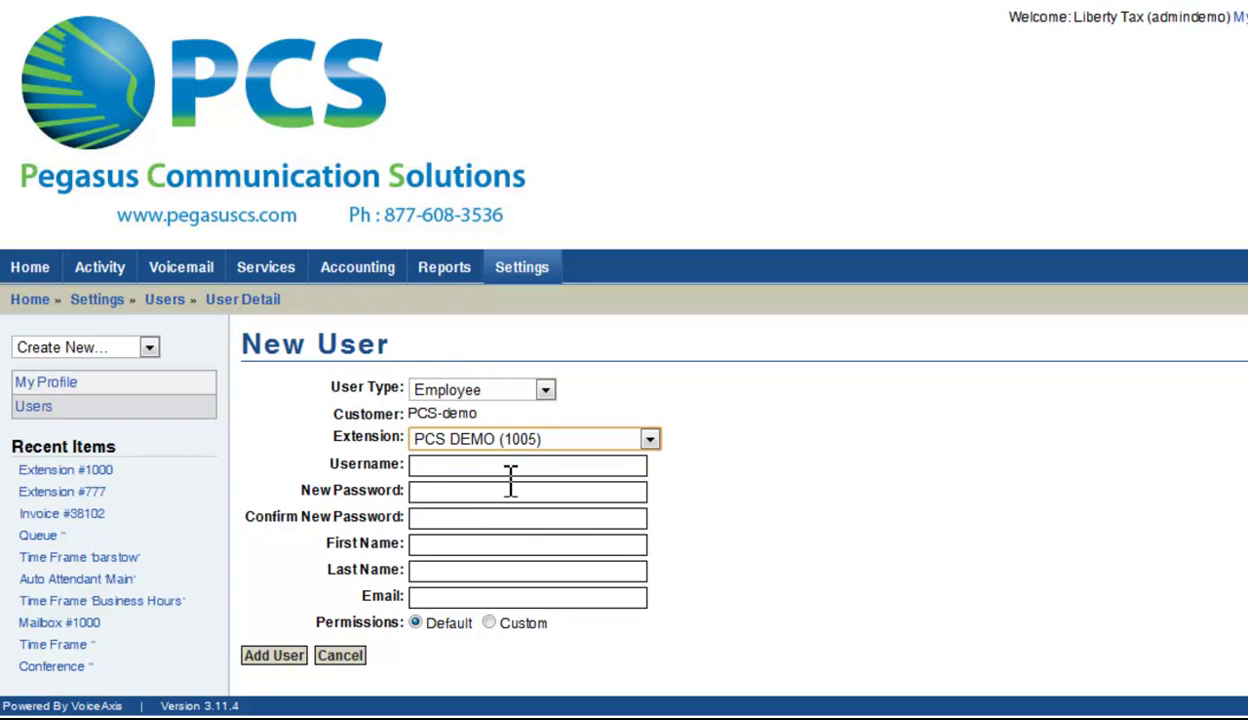
# Enter the new user's username and set and confirm the password
pyautogui.click(524, 462)
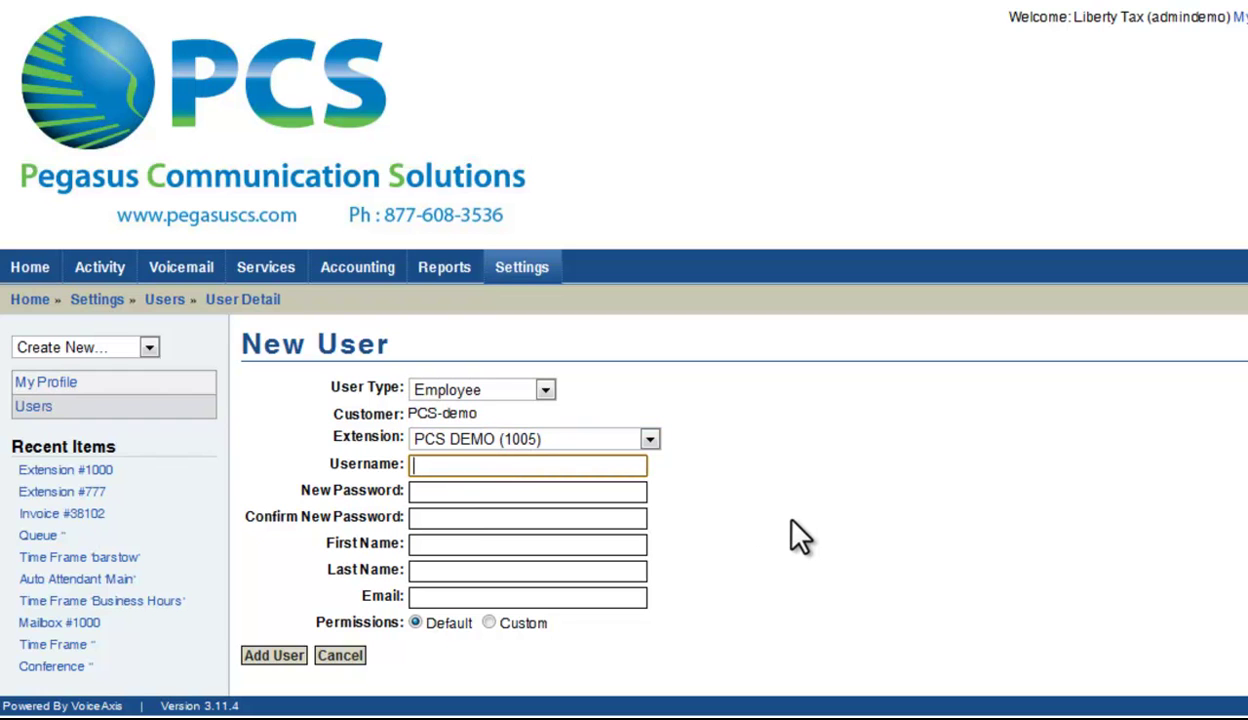
pyautogui.write('Demo Joe')
pyautogui.press('Tab')
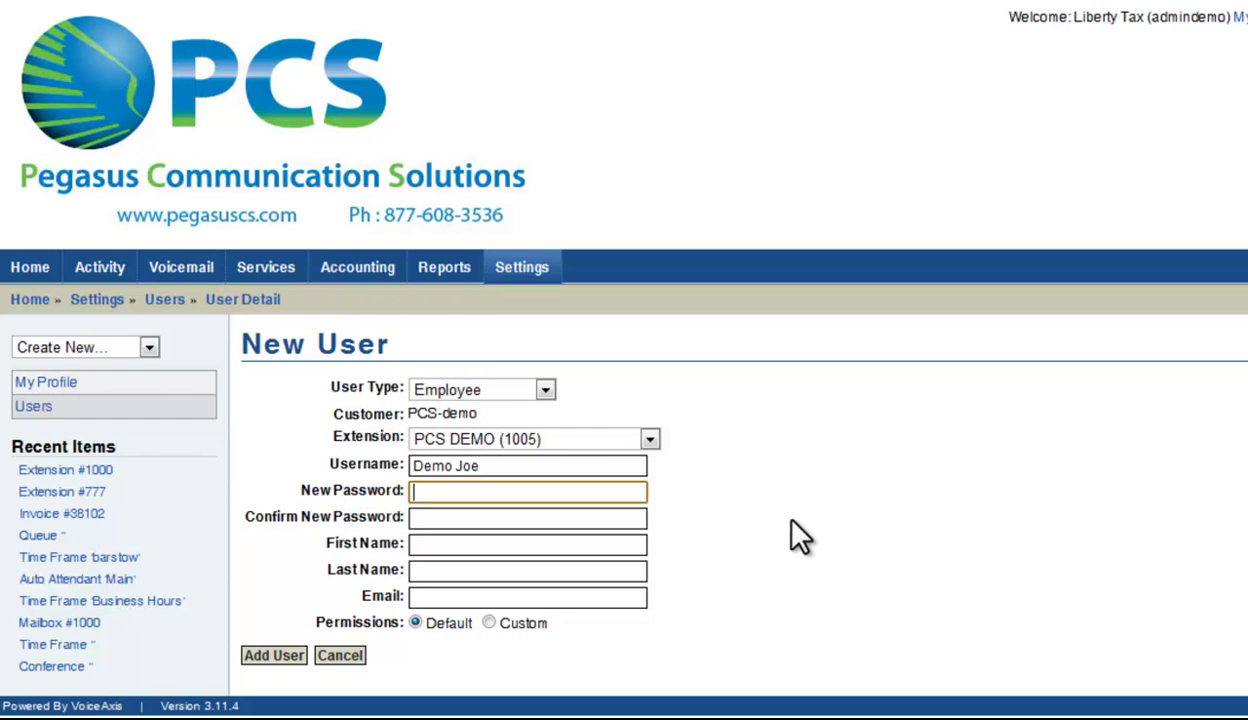
pyautogui.write('•••••')
pyautogui.press('Tab')
pyautogui.write('•••••')
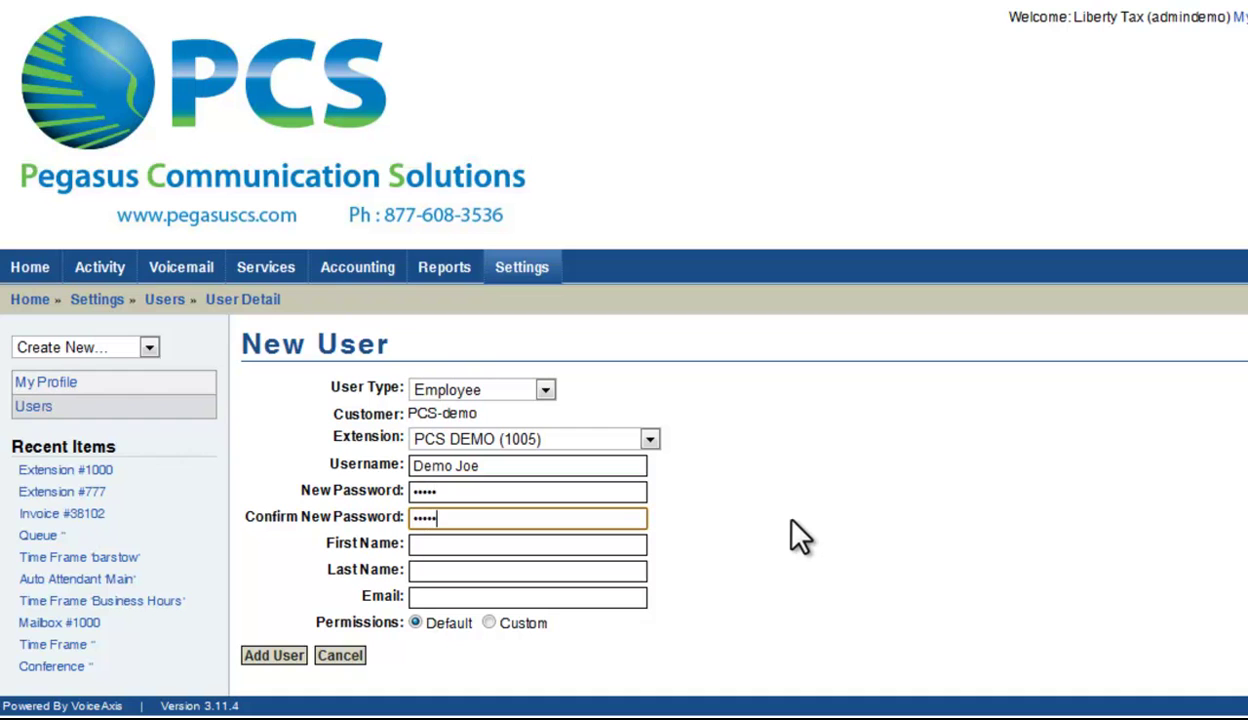
# Fill in the user's first name, last name and e-mail address
pyautogui.press('Tab')
pyautogui.write('Joe')
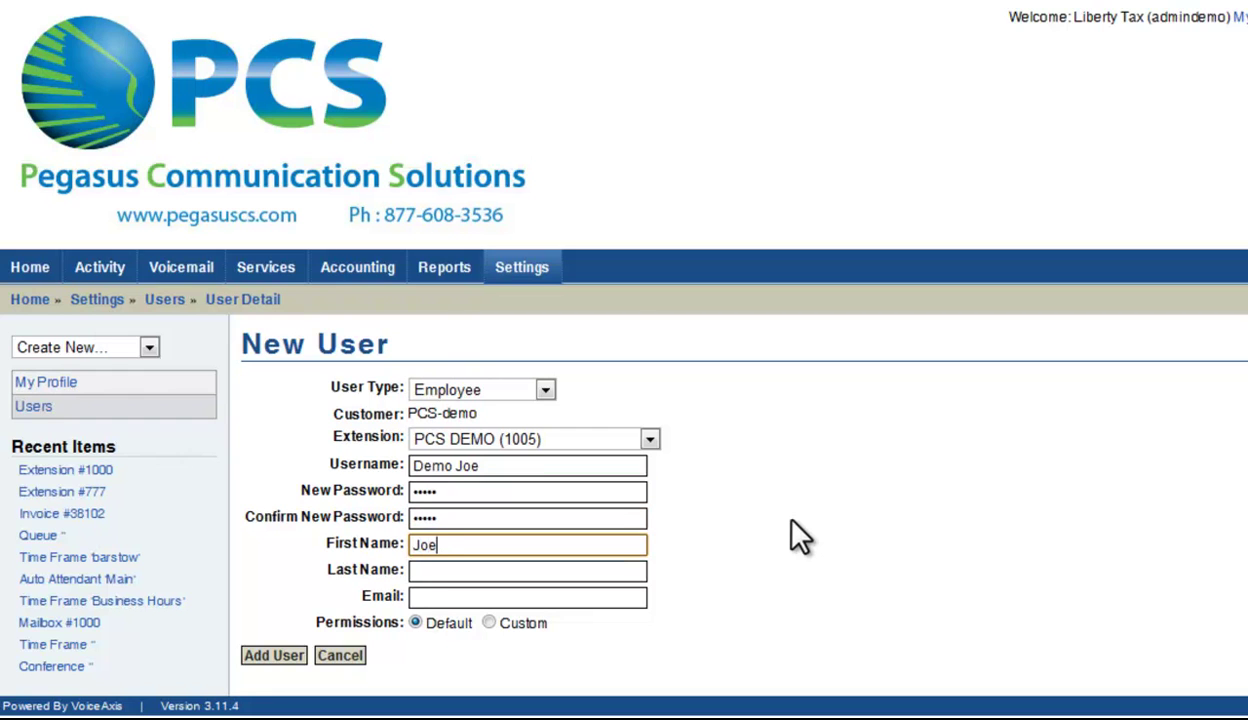
pyautogui.press('Tab')
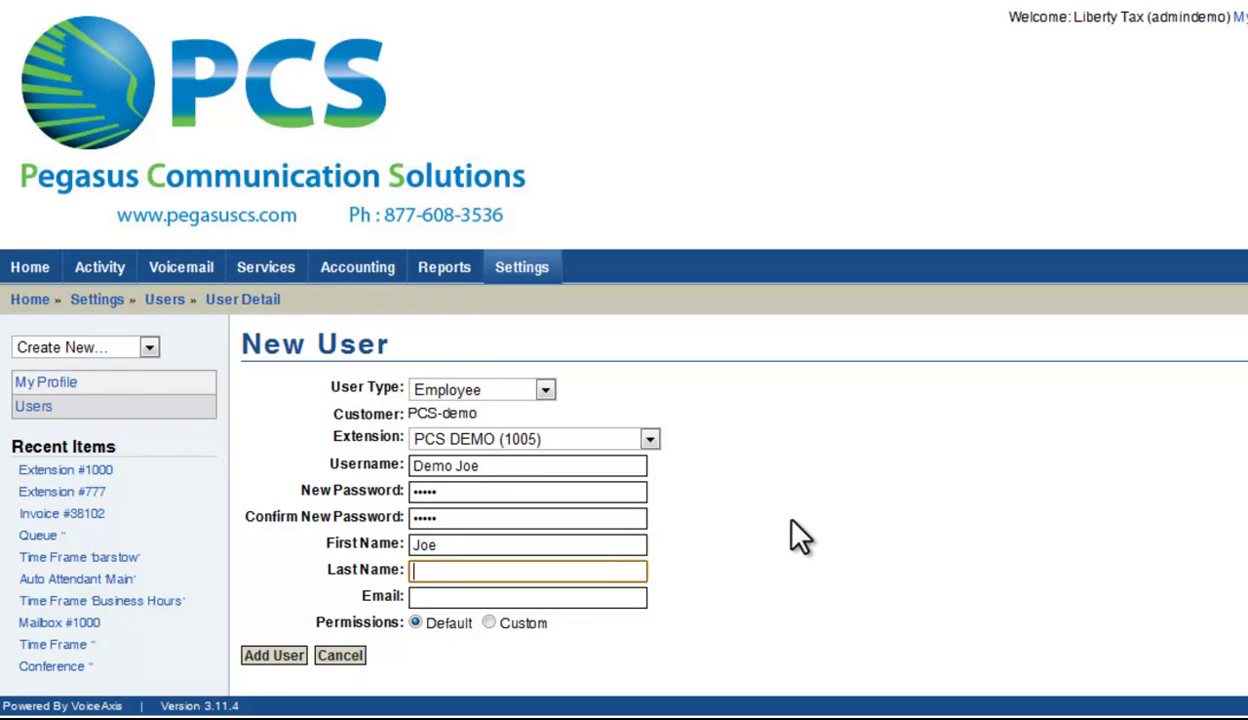
pyautogui.write('Doe')
pyautogui.press('Tab')
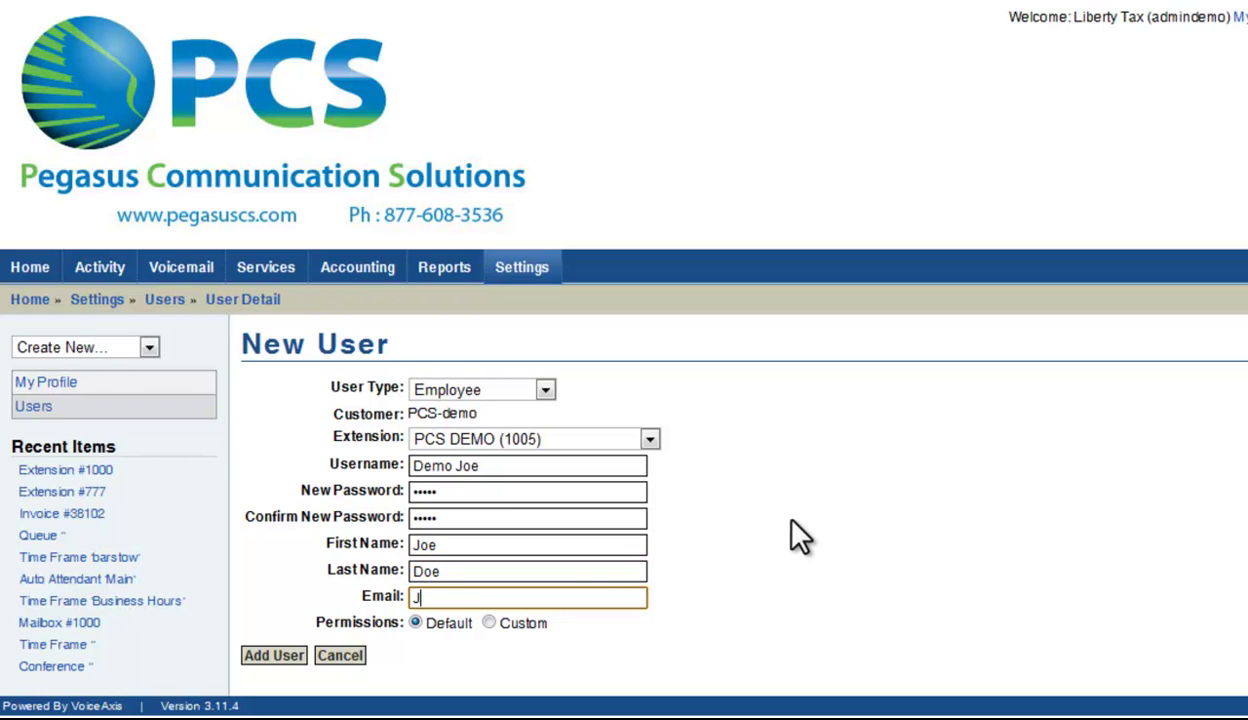
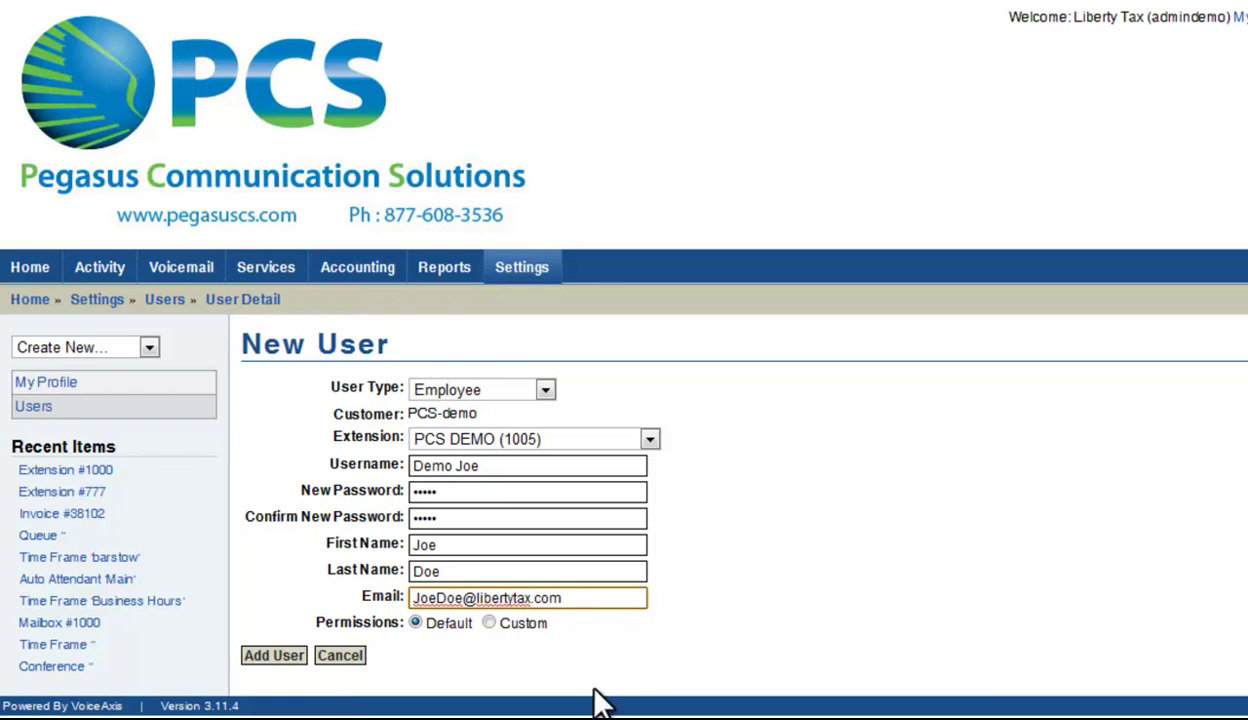
# Choose Custom permissions and add the user, opening its Edit Permissions page
pyautogui.click(489, 622)
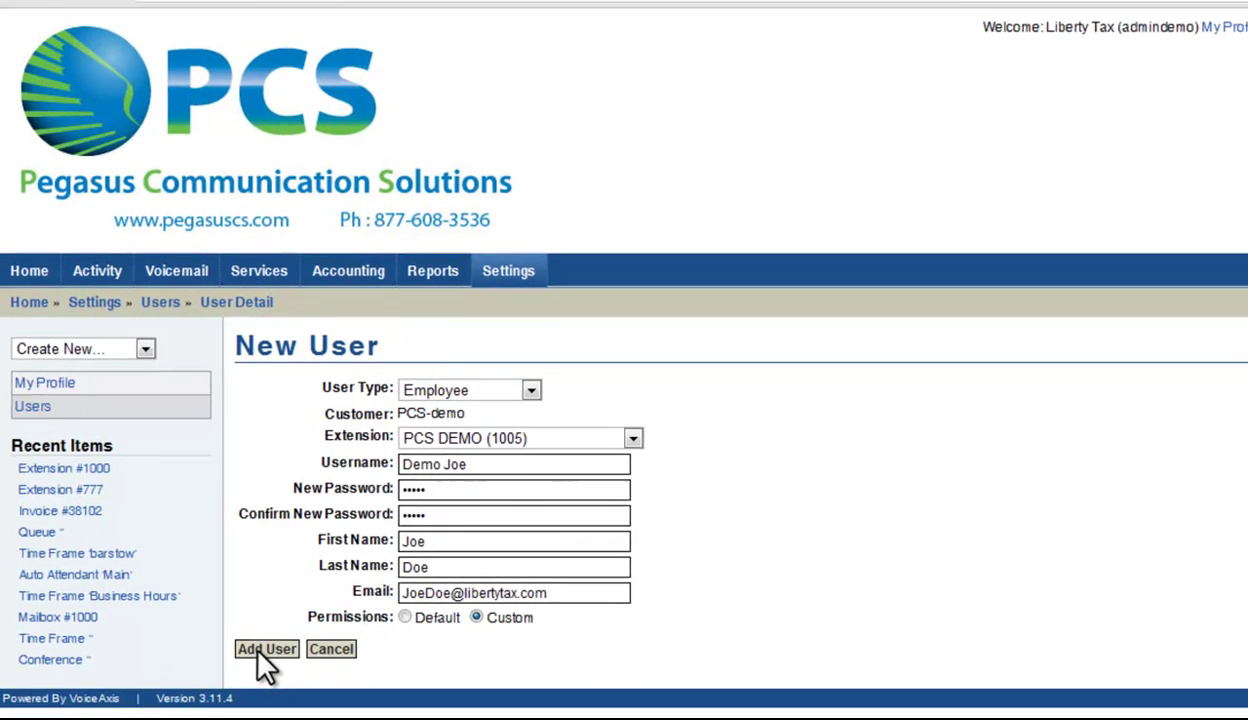
pyautogui.click(265, 657)
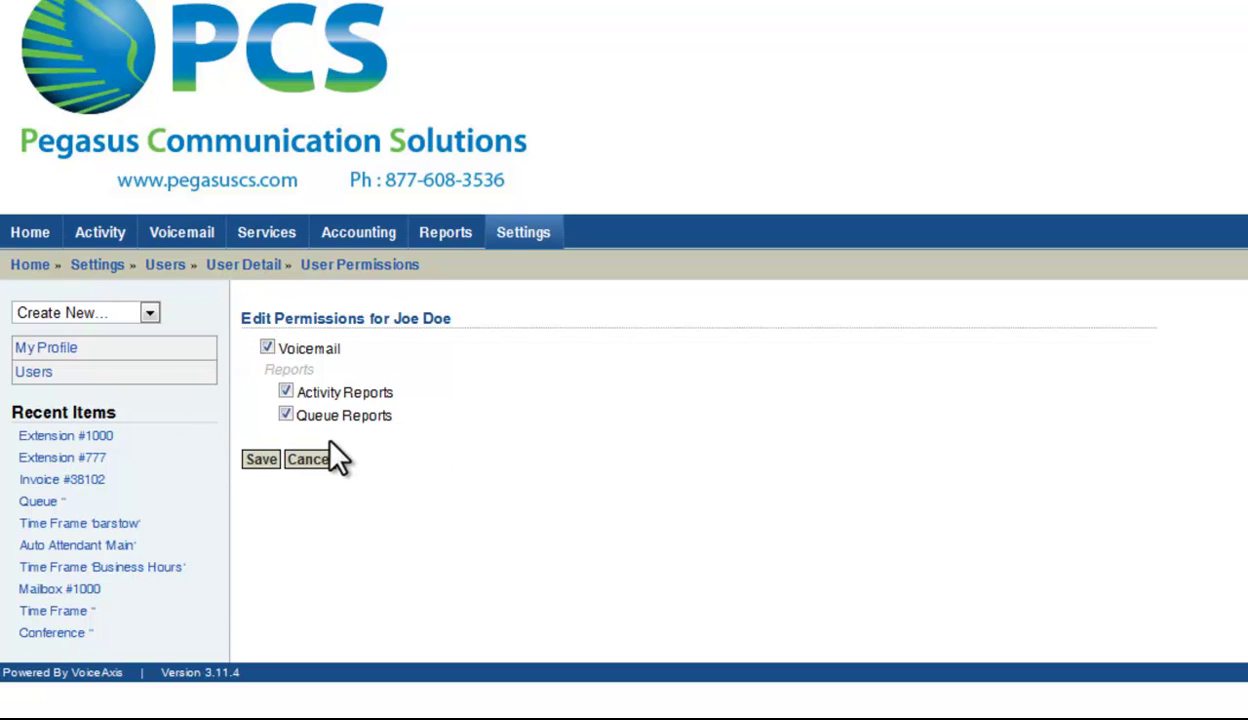
# Save the default permissions, change the user type to Administrator, update, and reopen the user
pyautogui.click(258, 459)
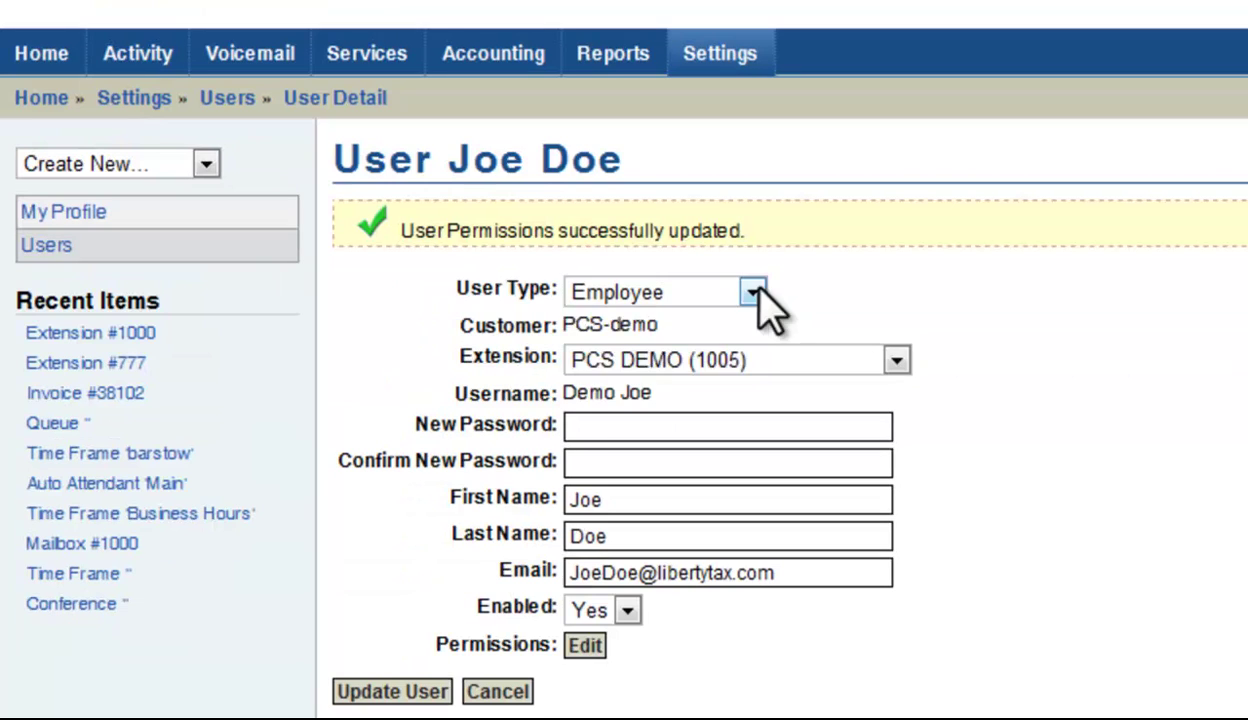
pyautogui.click(548, 406)
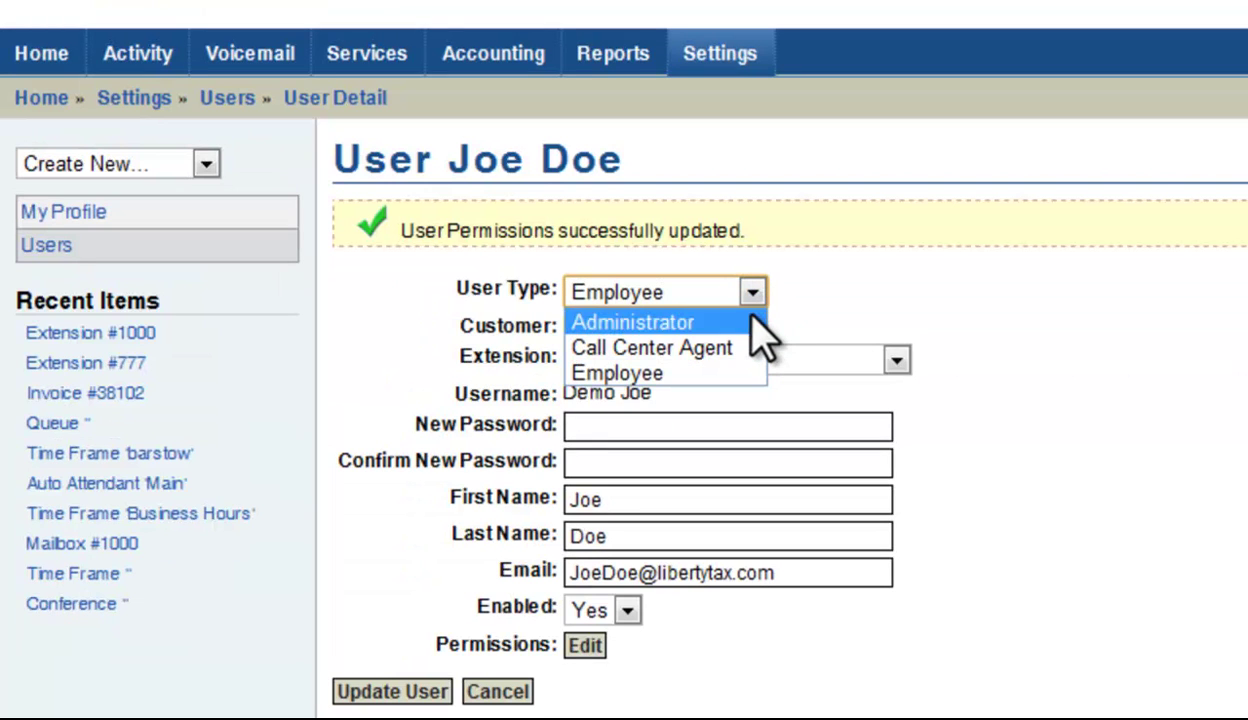
pyautogui.click(753, 321)
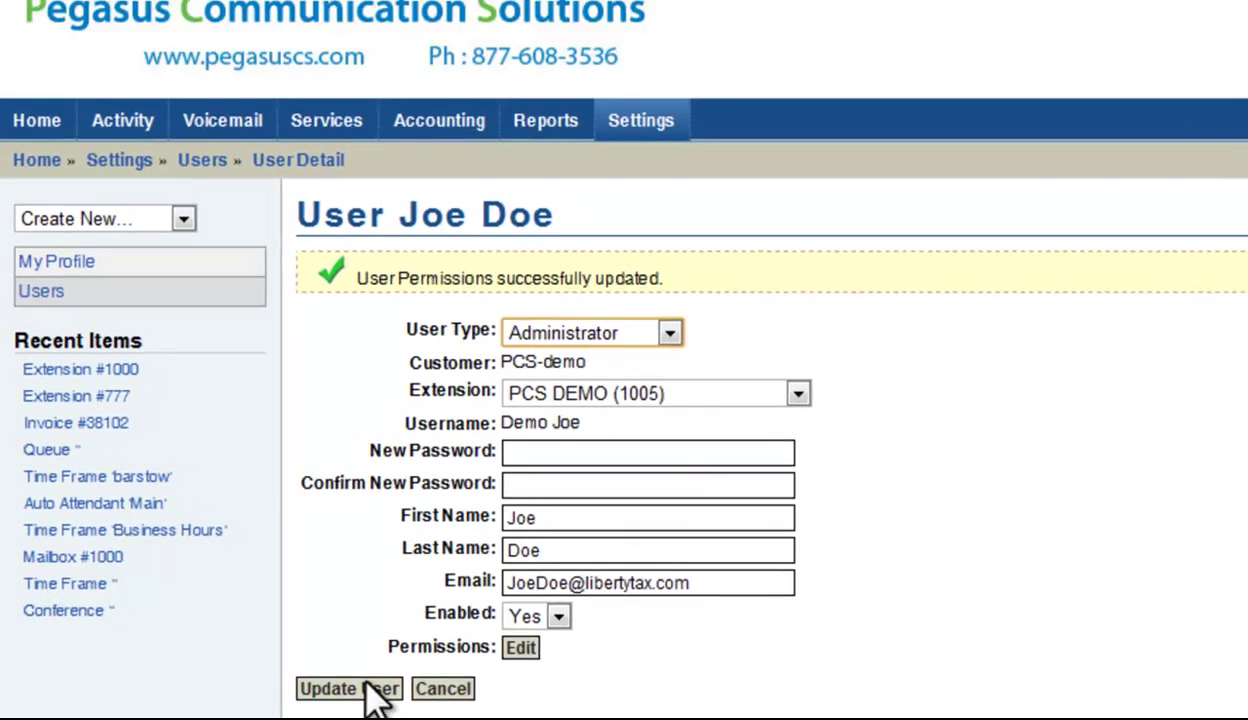
pyautogui.click(425, 700)
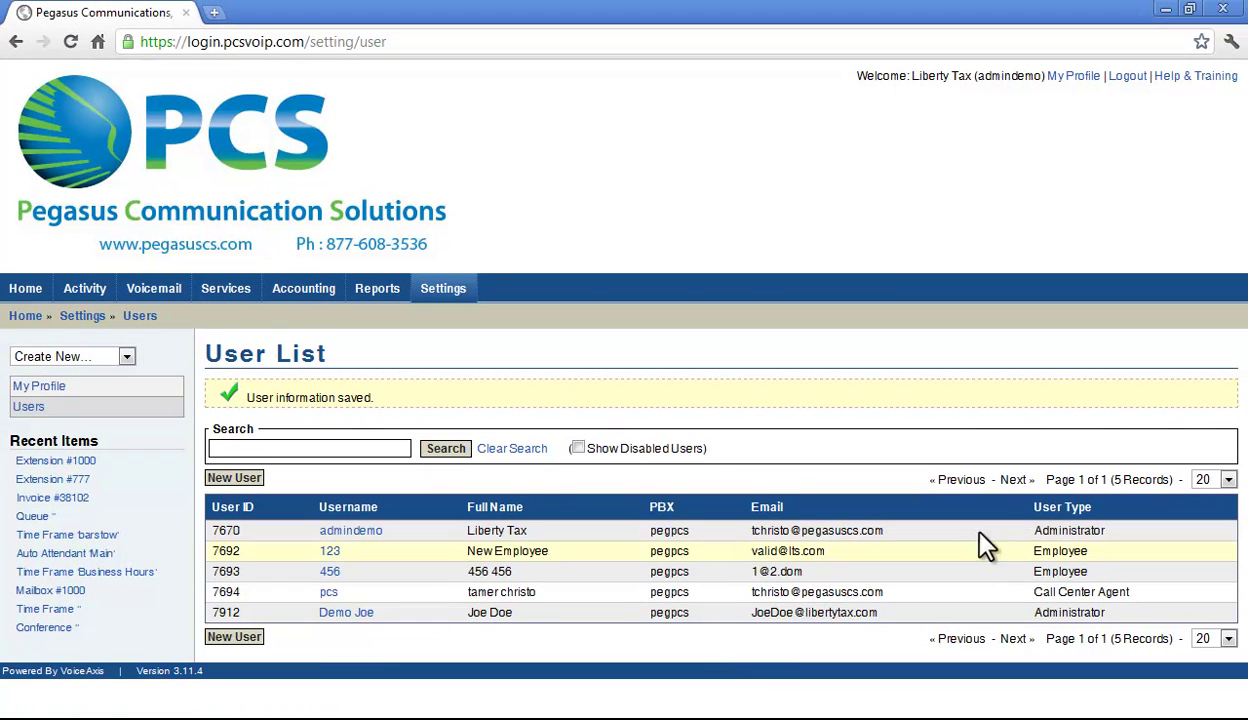
pyautogui.click(353, 614)
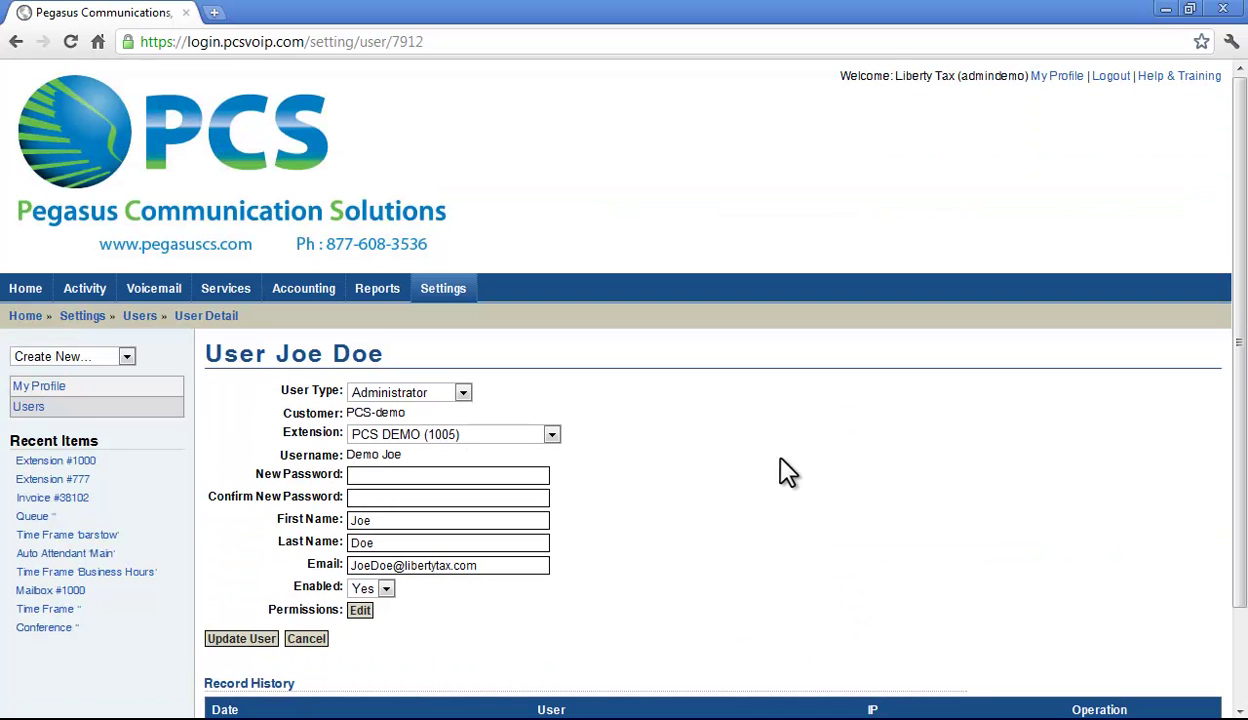
# Edit the user's permissions to leave Services off, grant Settings and User Manager, and save
pyautogui.click(361, 610)
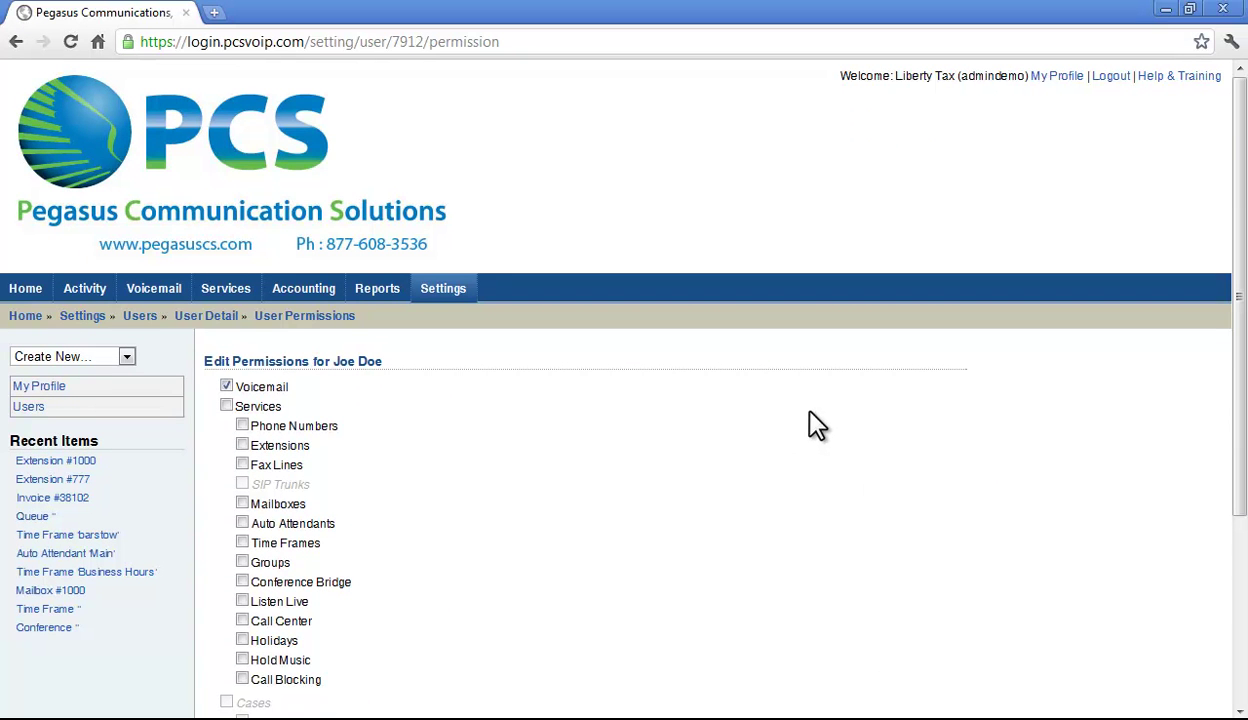
pyautogui.scroll(-1, 826, 428)
pyautogui.scroll(-1, 829, 430)
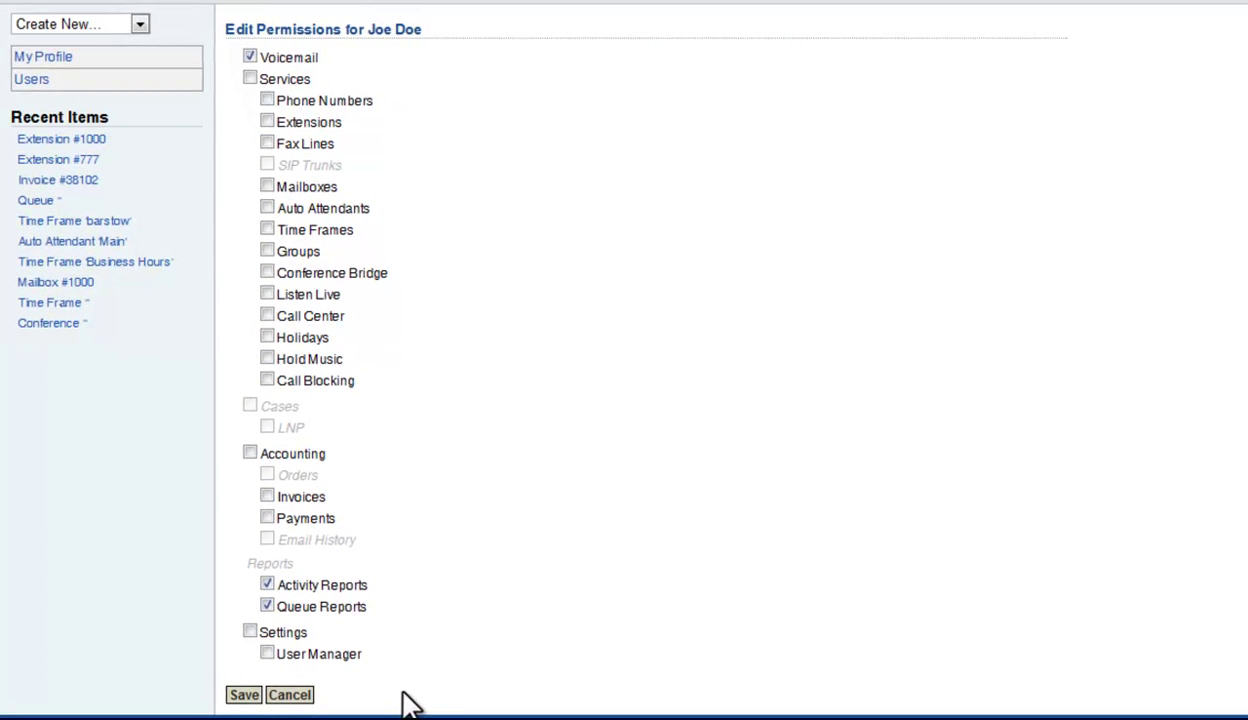
pyautogui.click(250, 79)
pyautogui.click(250, 632)
pyautogui.click(267, 654)
pyautogui.click(243, 694)
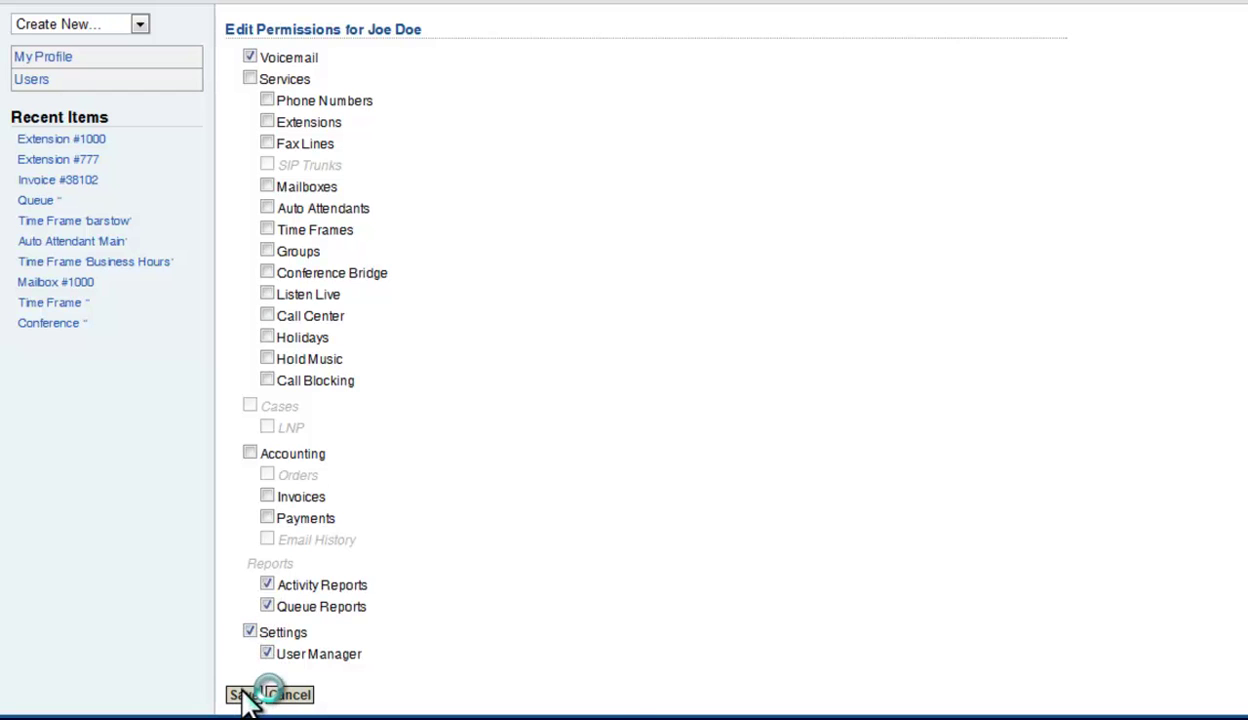